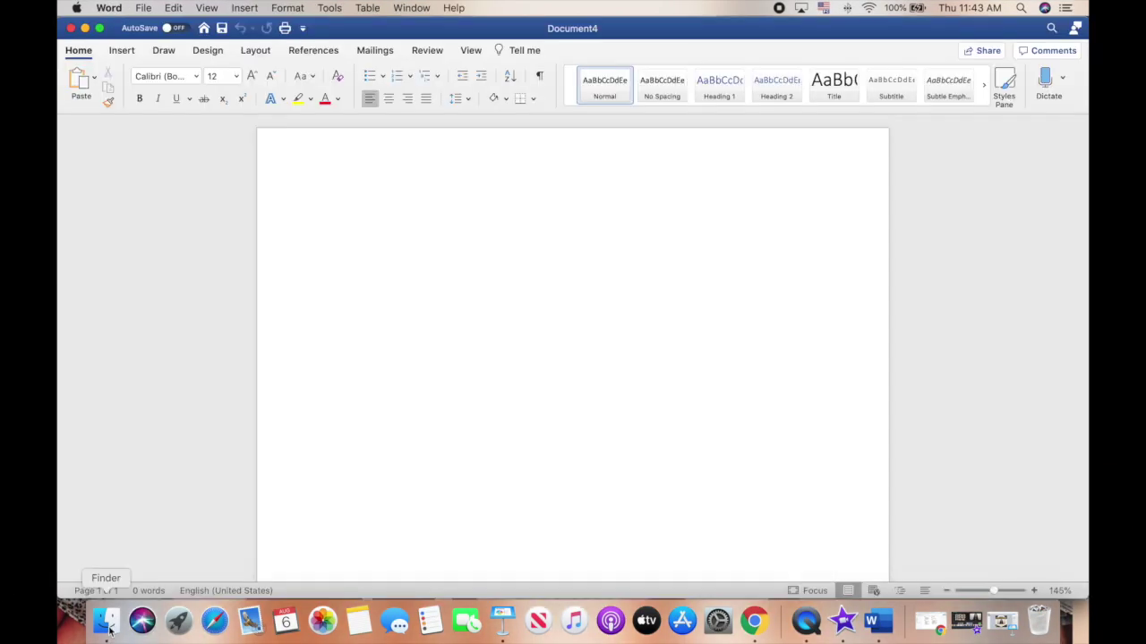
Insert the photo IMG_8082.HEIC from Downloads upright on the document page.
{"action": "left_click", "coordinate": [107, 630]}
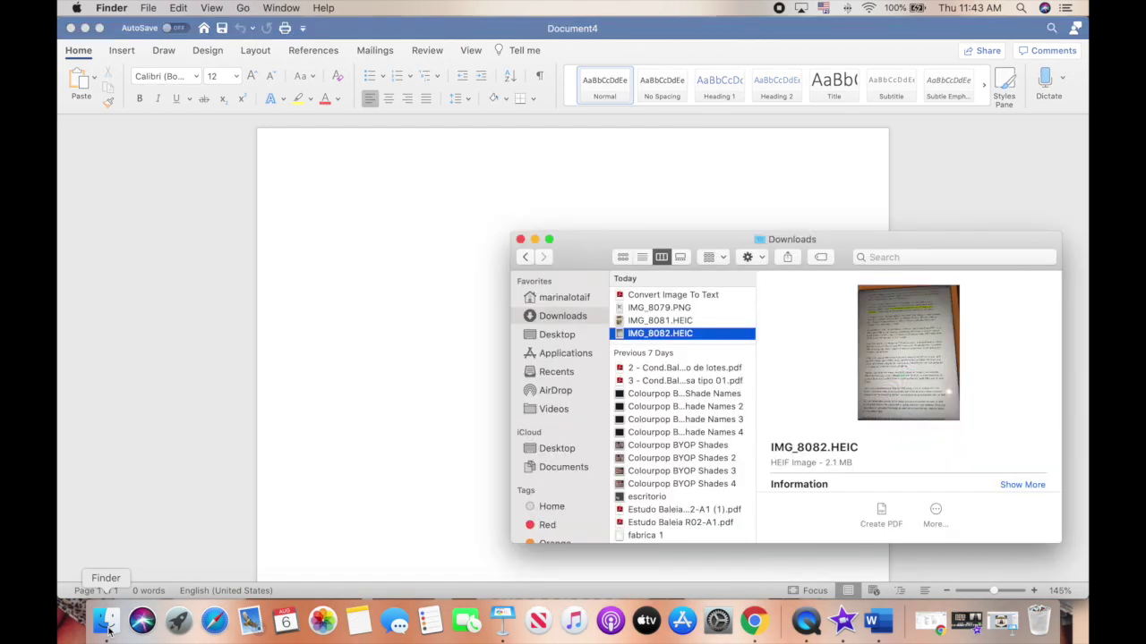
{"action": "left_click_drag", "start_coordinate": [625, 339], "coordinate": [334, 329]}
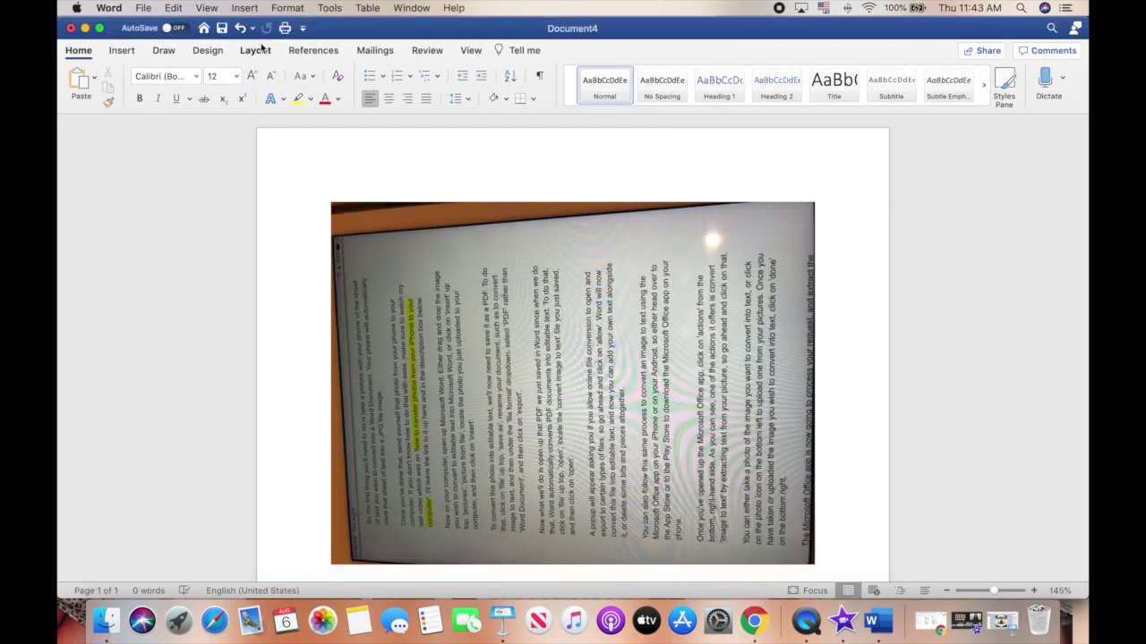
{"action": "left_click", "coordinate": [243, 8]}
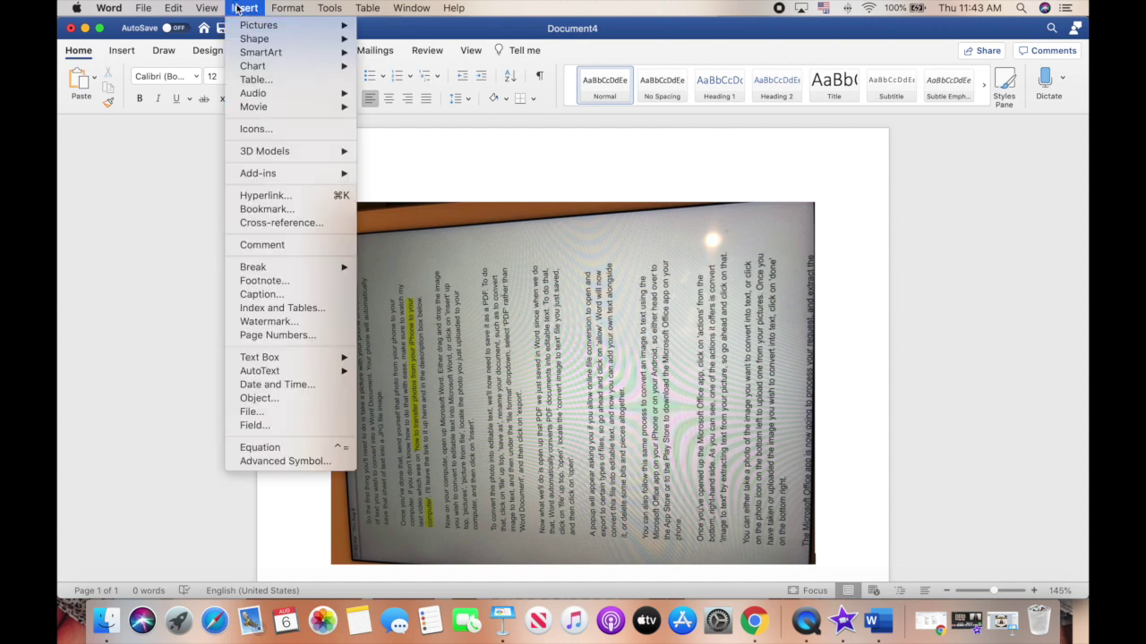
{"action": "mouse_move", "coordinate": [251, 25]}
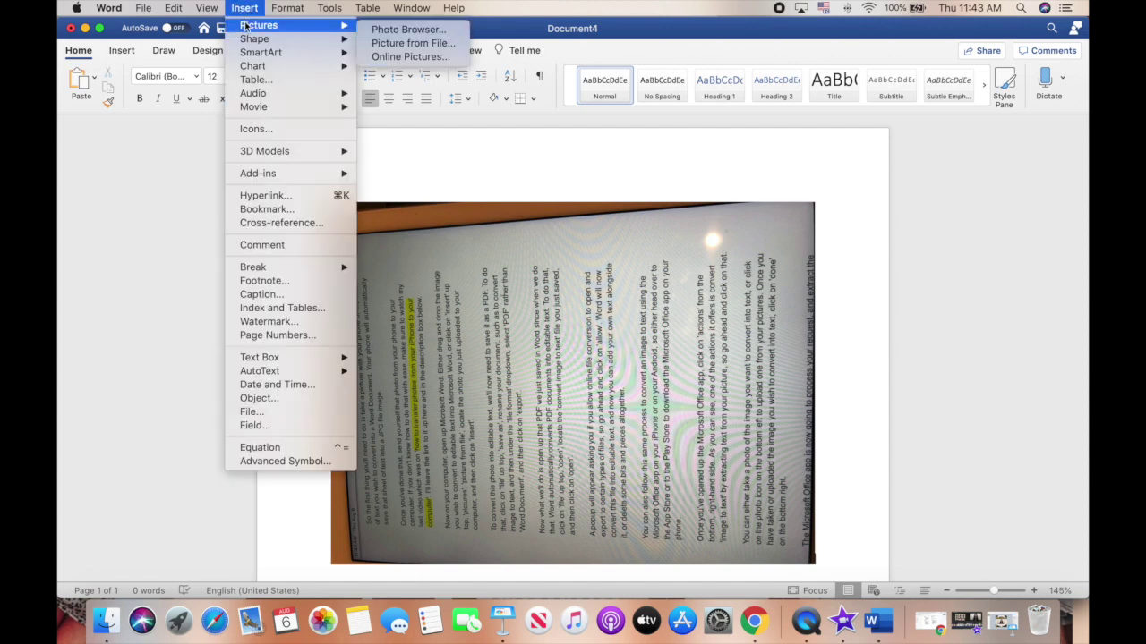
{"action": "left_click", "coordinate": [400, 45]}
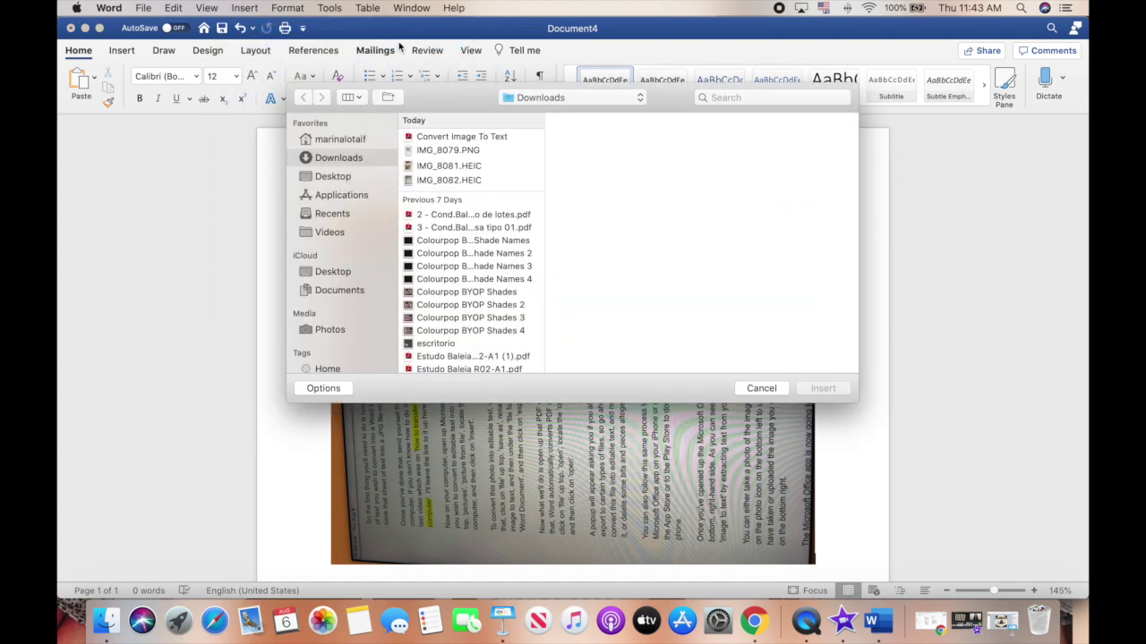
{"action": "left_click", "coordinate": [437, 184]}
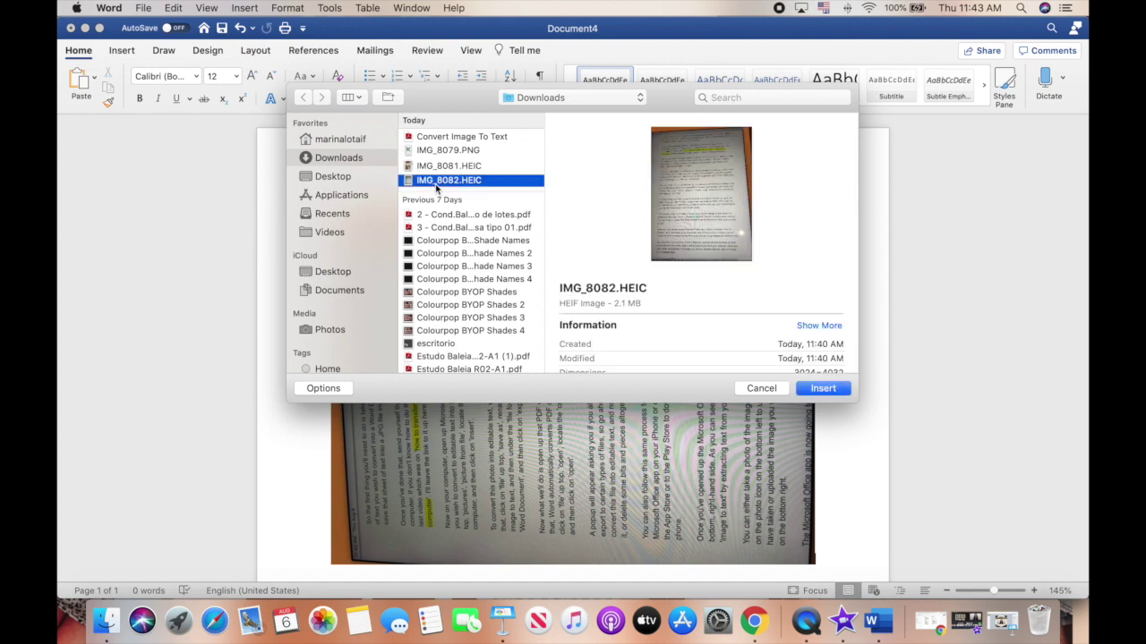
{"action": "left_click", "coordinate": [814, 390]}
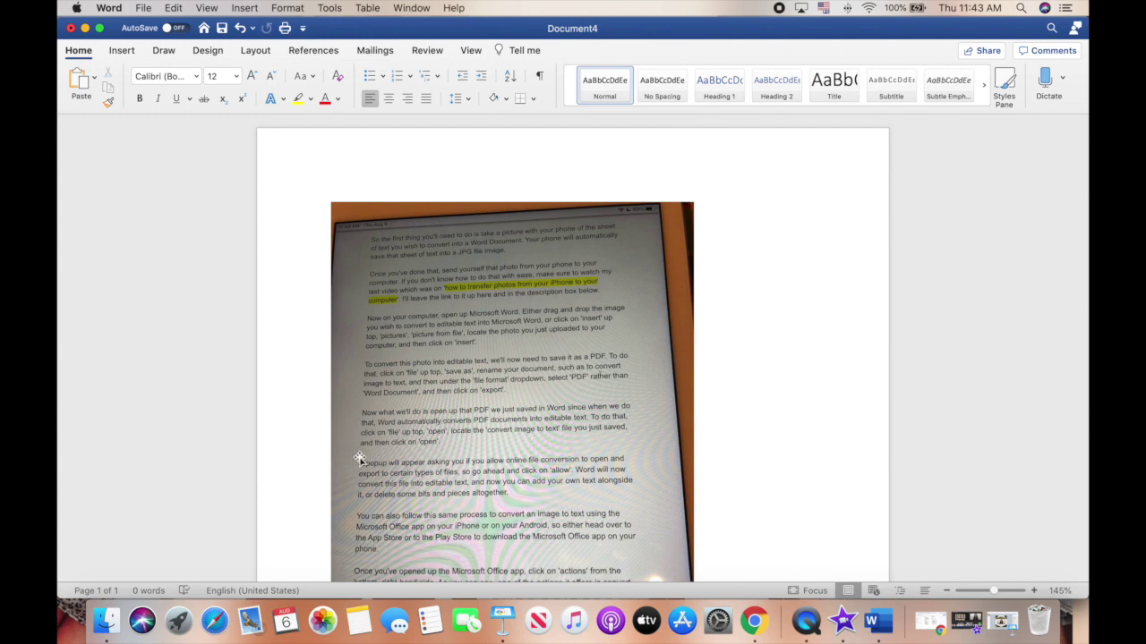
{"action": "left_click", "coordinate": [143, 8]}
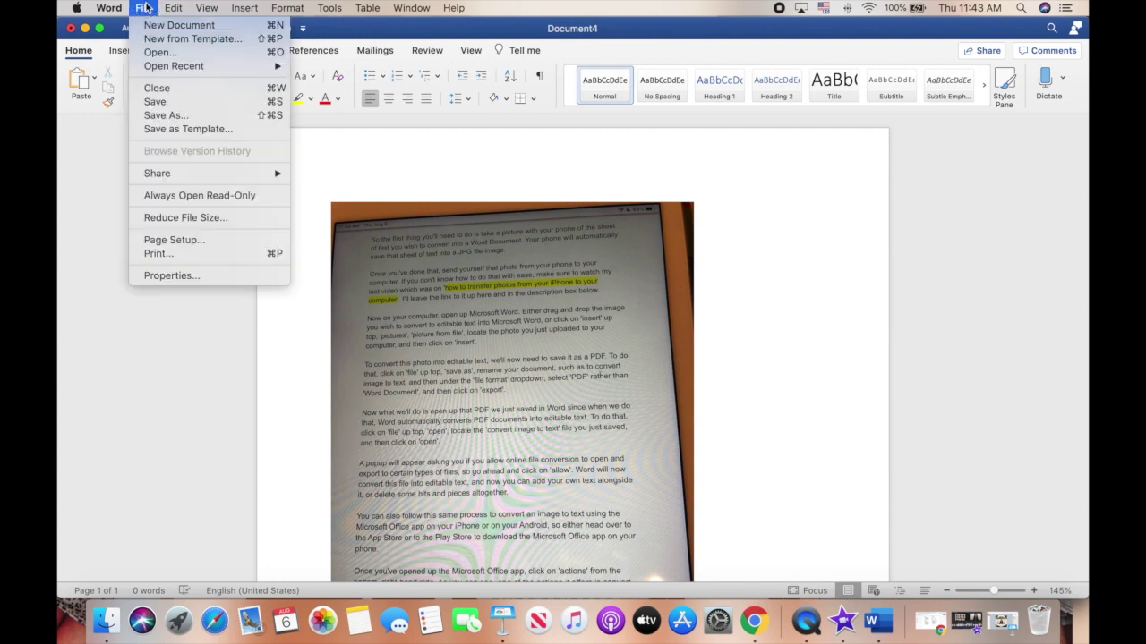
Save the document in Downloads as a PDF named 'Convert Image To Text'.
{"action": "left_click", "coordinate": [161, 117]}
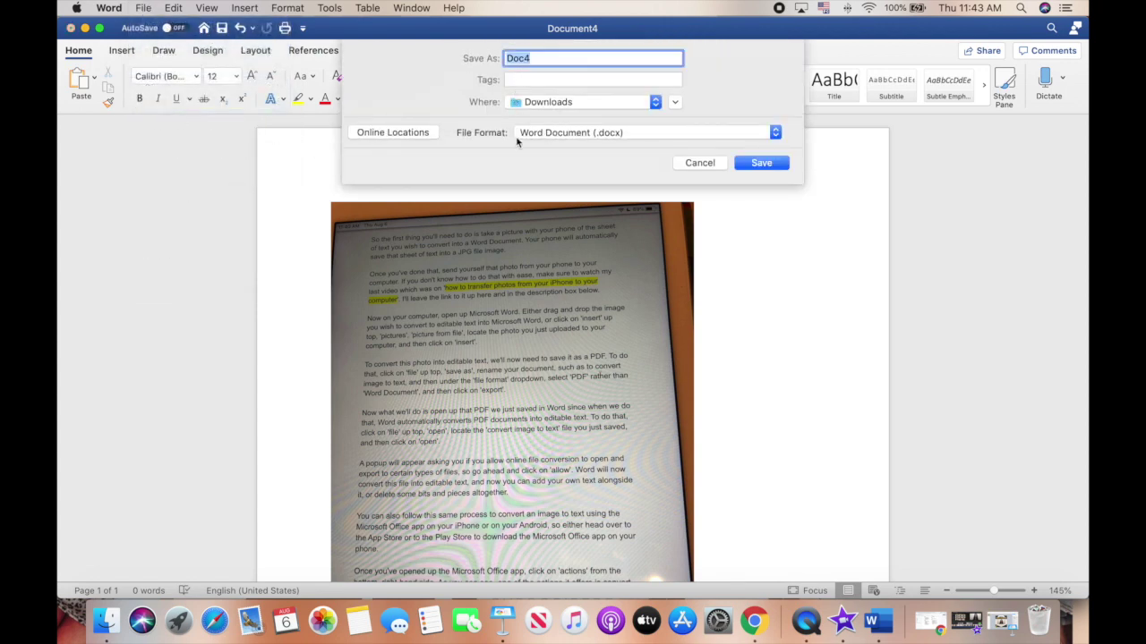
{"action": "left_click", "coordinate": [674, 102]}
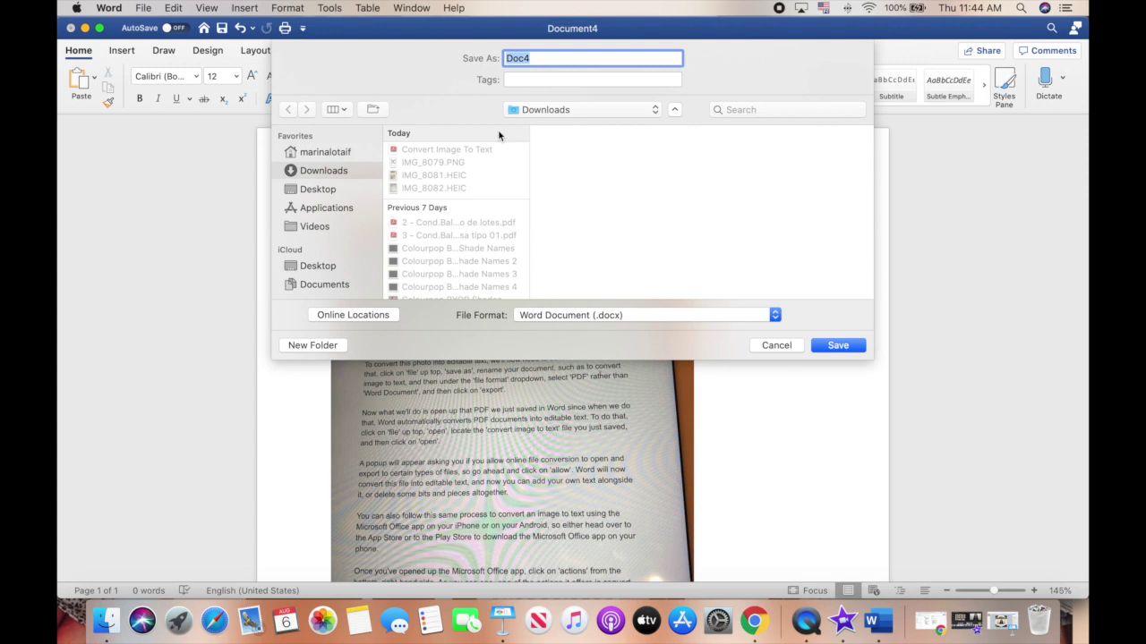
{"action": "left_click", "coordinate": [461, 149]}
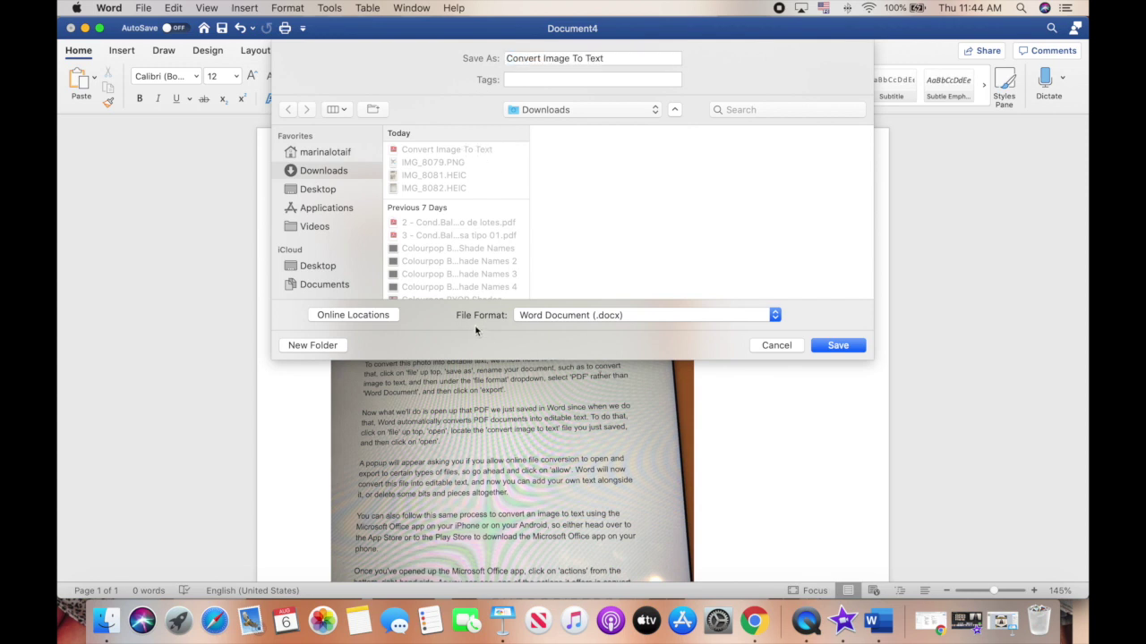
{"action": "left_click", "coordinate": [574, 317]}
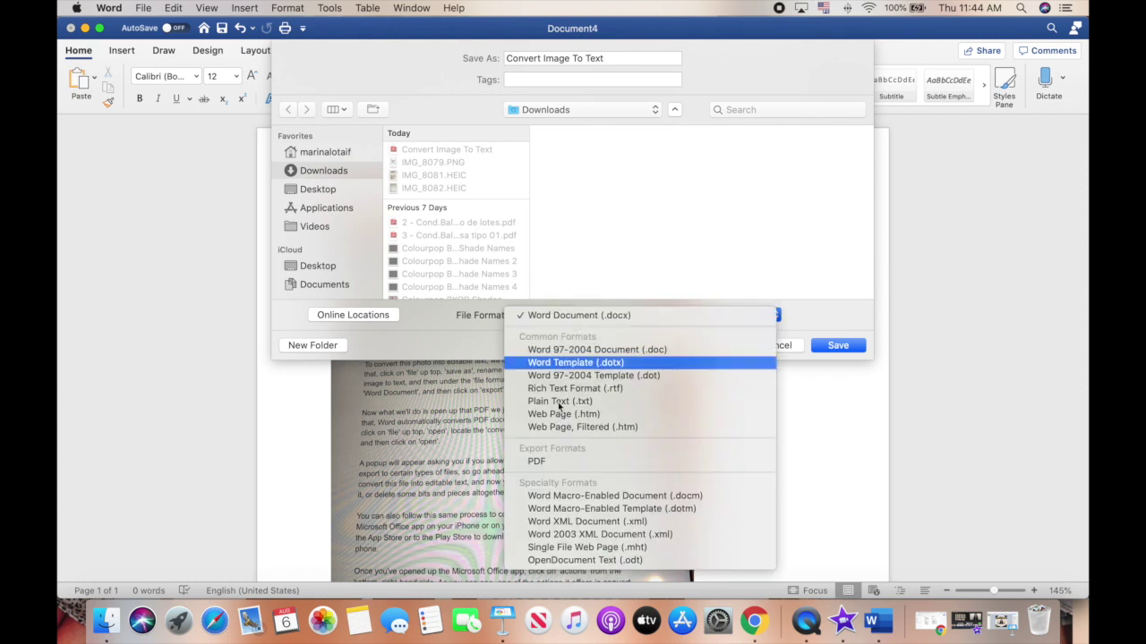
{"action": "left_click", "coordinate": [544, 462]}
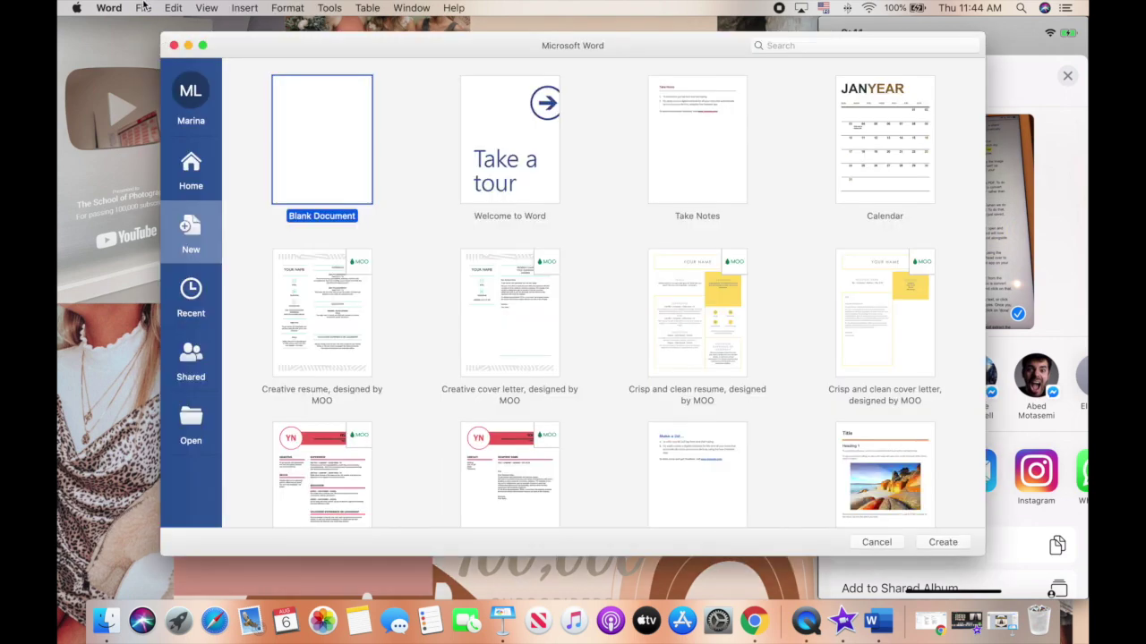
Open the 'Convert Image To Text' PDF from Downloads so Word converts it to editable text.
{"action": "left_click", "coordinate": [143, 7]}
{"action": "left_click", "coordinate": [159, 53]}
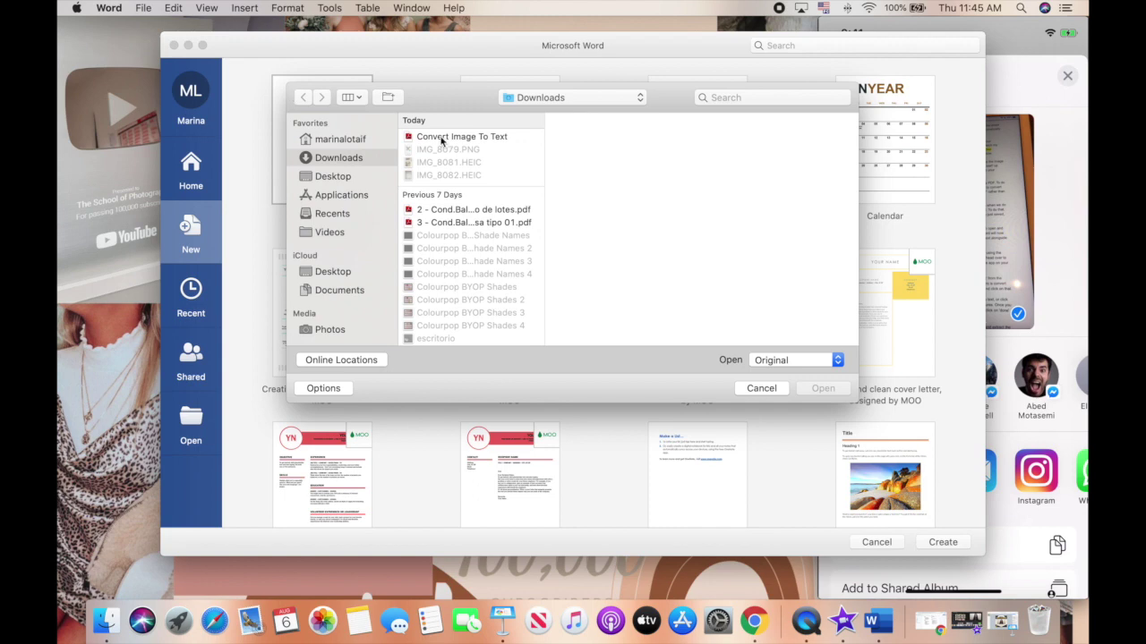
{"action": "left_click", "coordinate": [441, 138]}
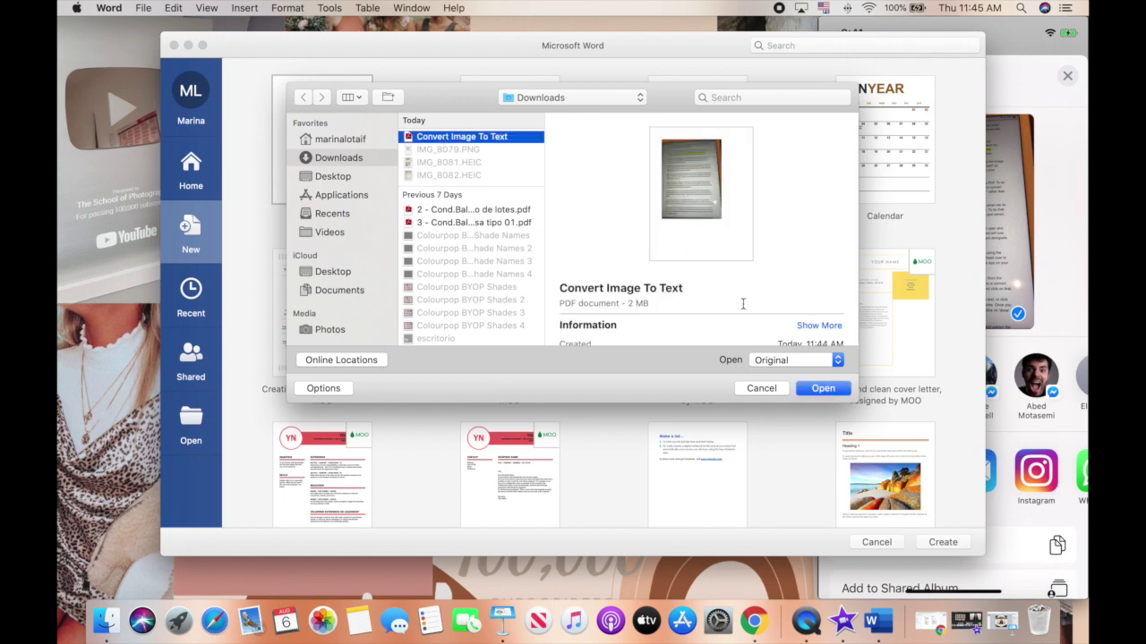
{"action": "left_click", "coordinate": [822, 389]}
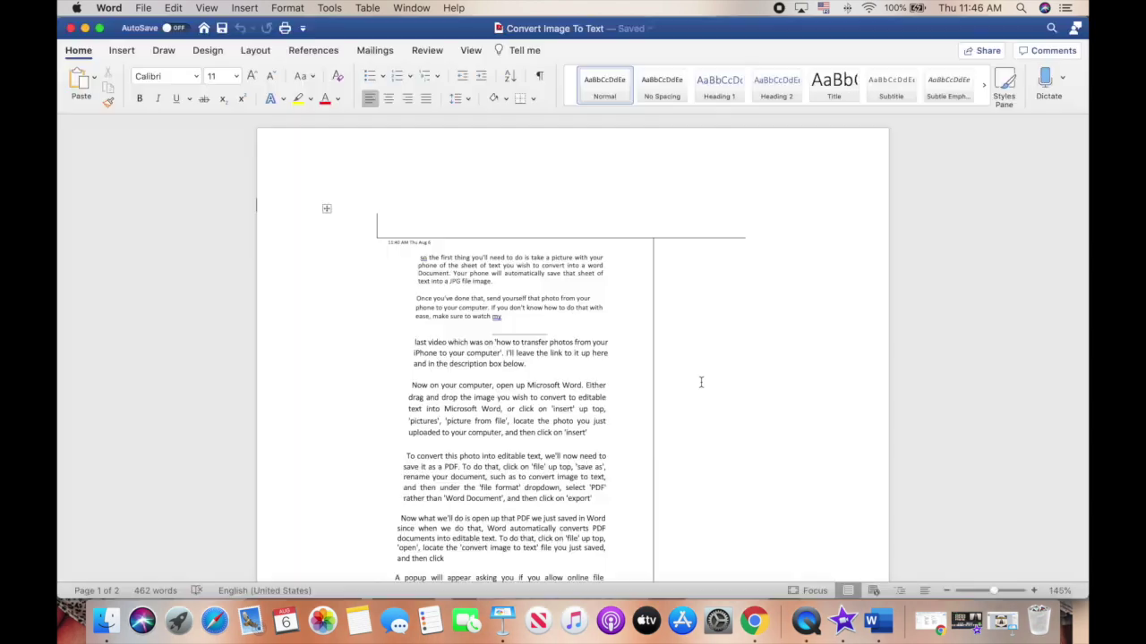
Scroll the converted document and test-select a phrase to confirm the text is selectable.
{"action": "scroll", "coordinate": [538, 313], "scroll_direction": "down", "scroll_amount": 5}
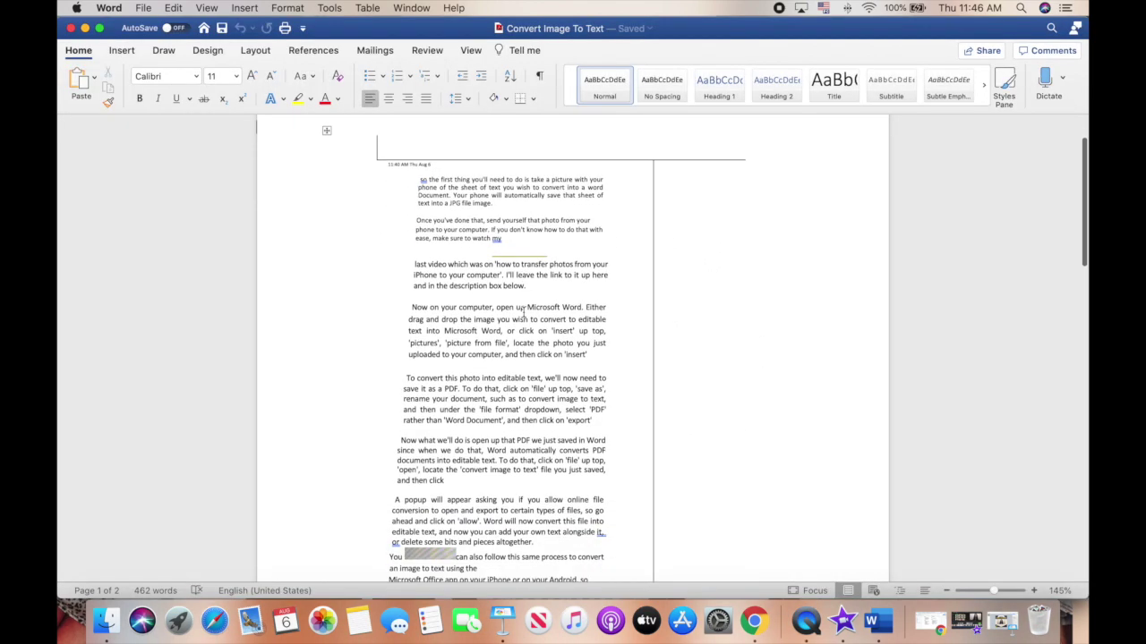
{"action": "scroll", "coordinate": [524, 310], "scroll_direction": "up", "scroll_amount": 4}
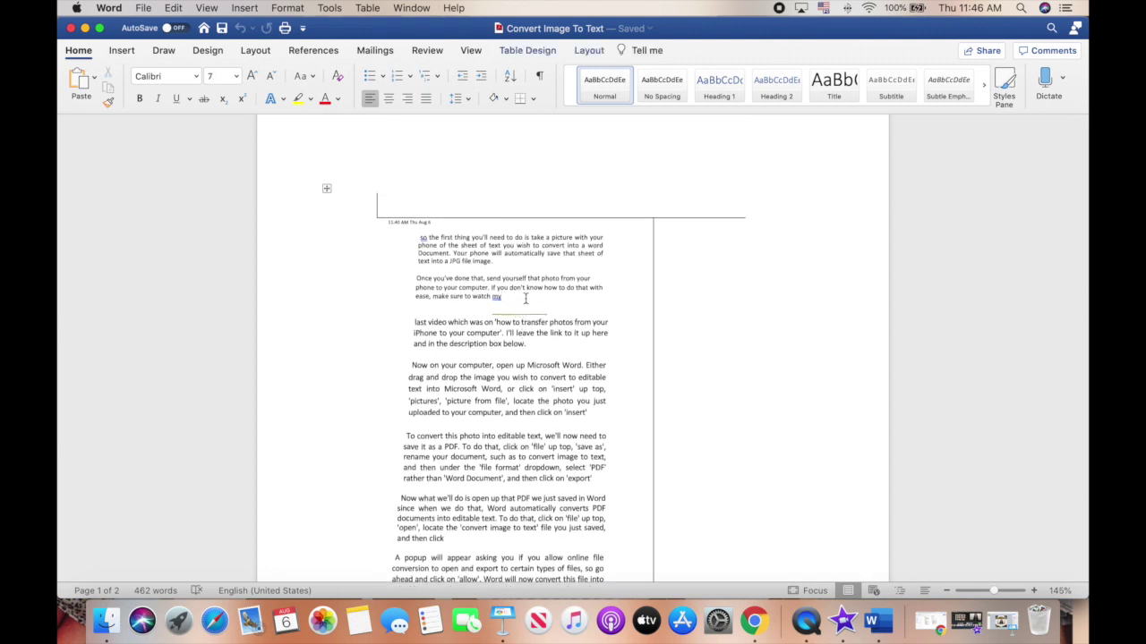
{"action": "left_click_drag", "start_coordinate": [526, 298], "coordinate": [402, 296]}
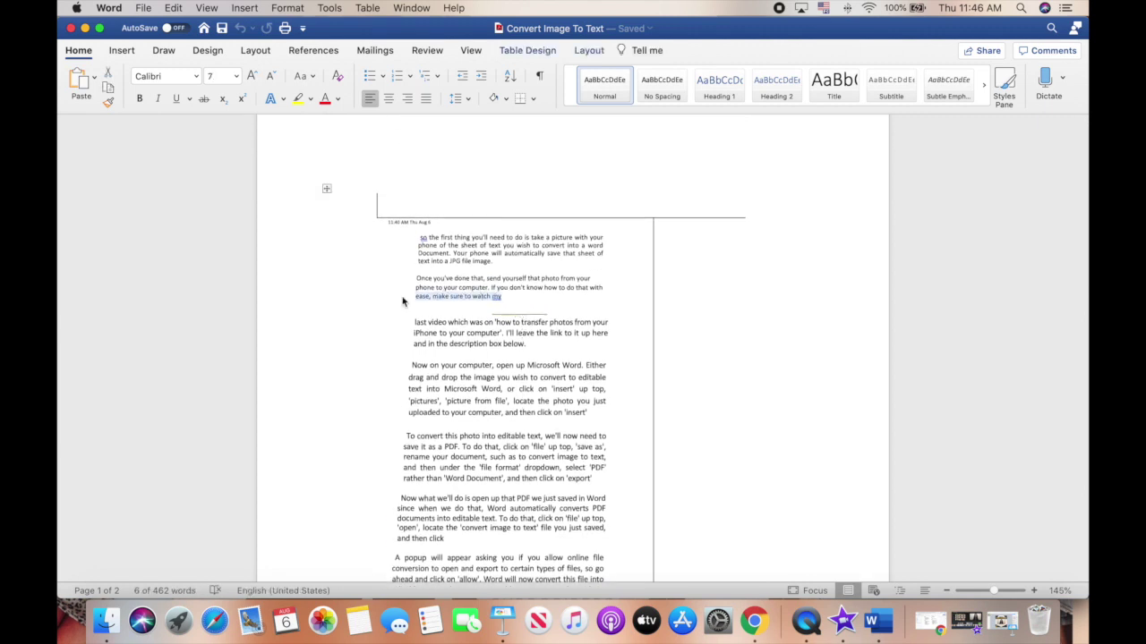
{"action": "left_click", "coordinate": [360, 285]}
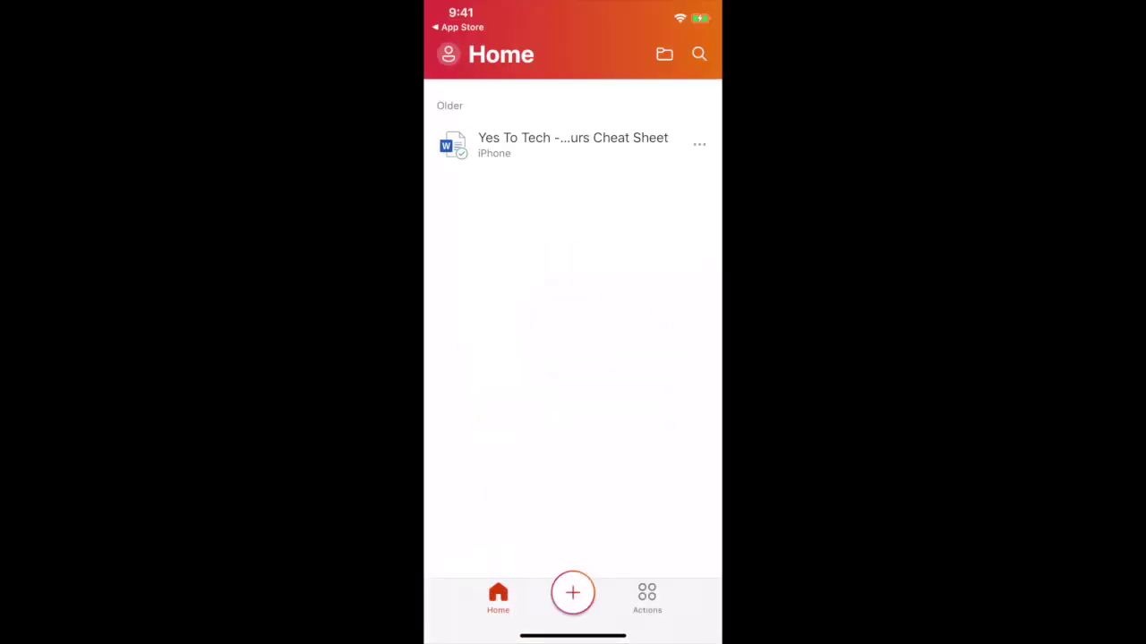
Run Image to Text on the printed sheet photo chosen from the iPhone gallery.
{"action": "left_click", "coordinate": [646, 598]}
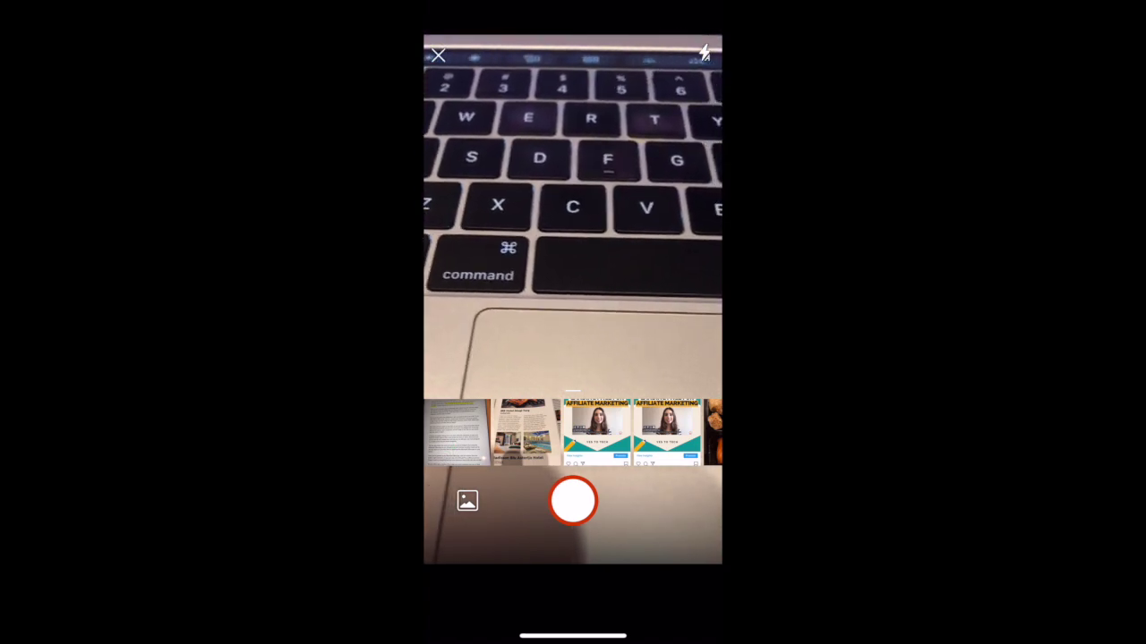
{"action": "left_click", "coordinate": [467, 500]}
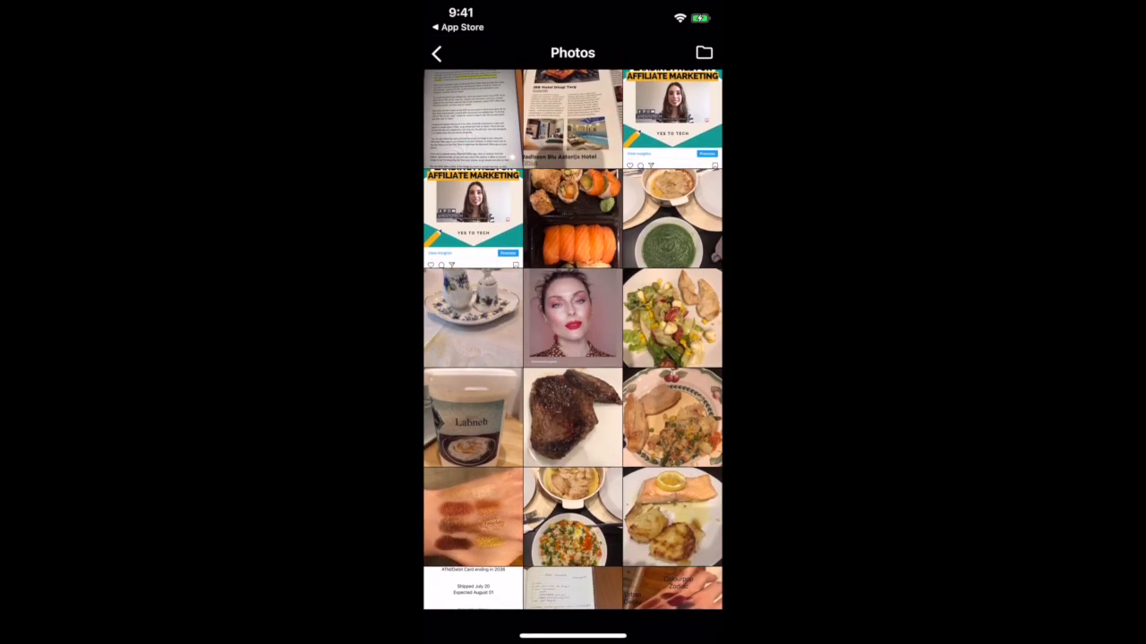
{"action": "left_click", "coordinate": [472, 118]}
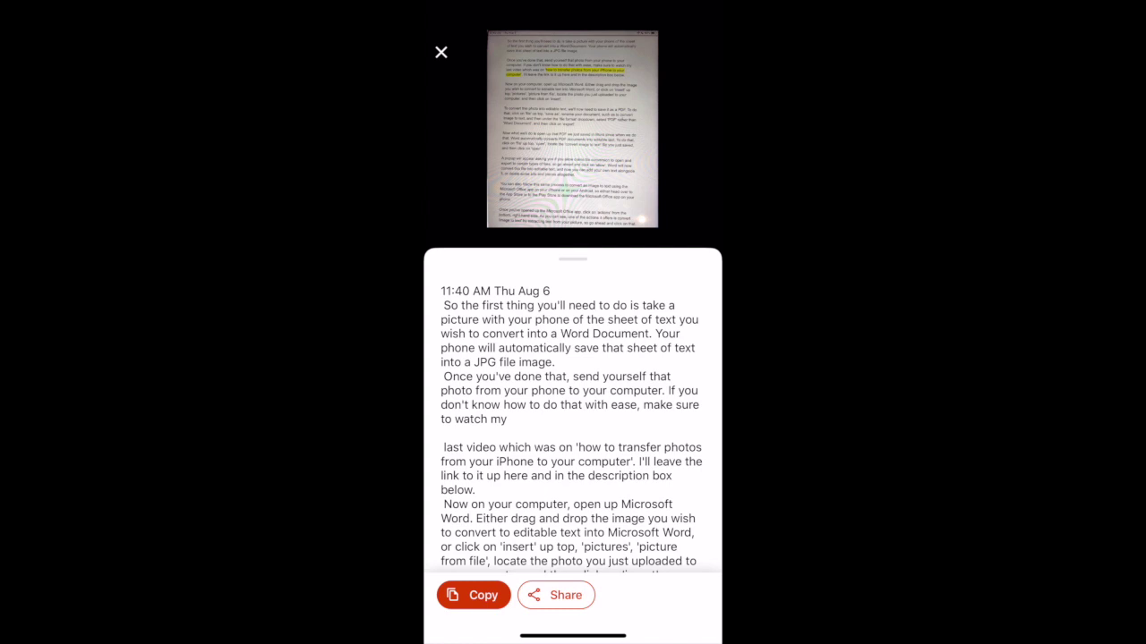
Review the extracted text, copy all of it, and browse the share sheet apps.
{"action": "scroll", "coordinate": [571, 424], "scroll_direction": "down", "scroll_amount": 4}
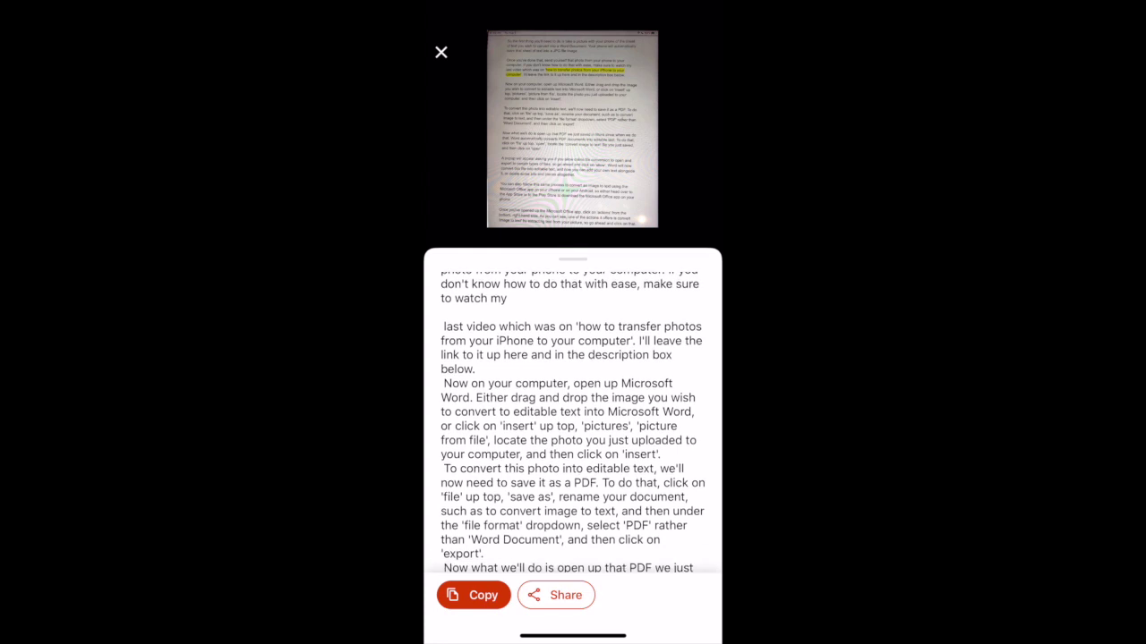
{"action": "scroll", "coordinate": [573, 424], "scroll_direction": "up", "scroll_amount": 5}
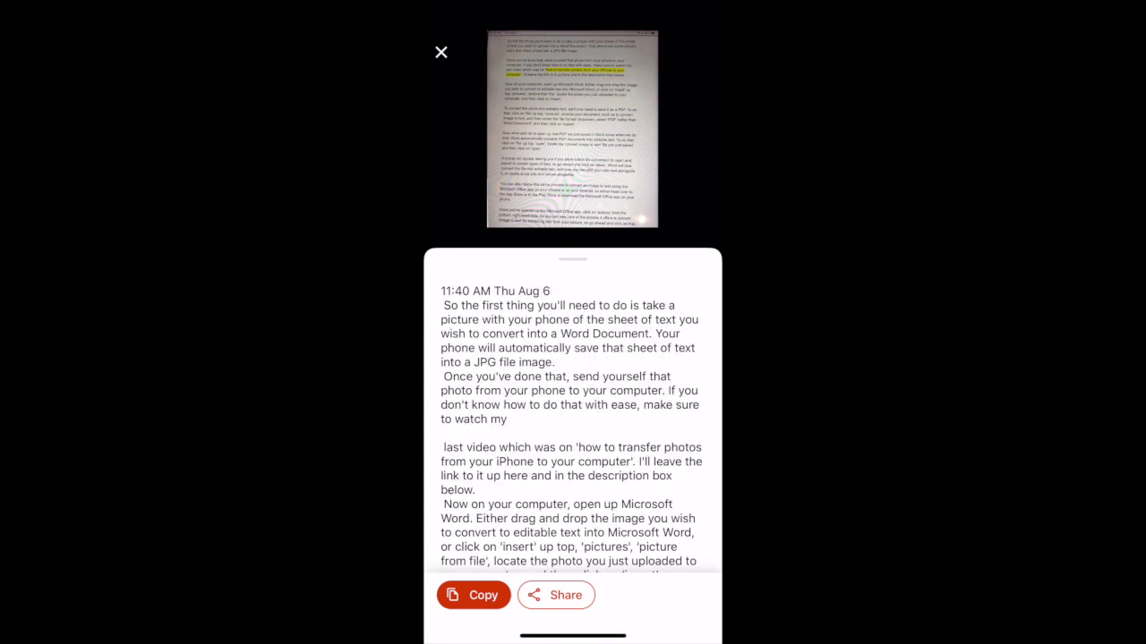
{"action": "left_click", "coordinate": [474, 595]}
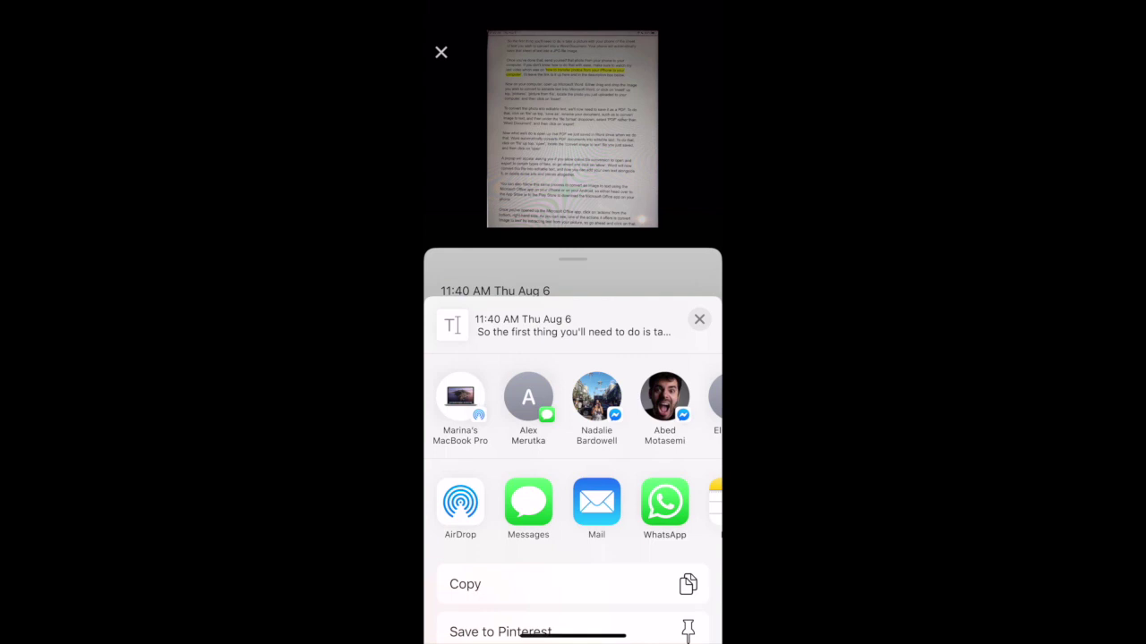
{"action": "scroll", "coordinate": [572, 506], "scroll_direction": "right", "scroll_amount": 10}
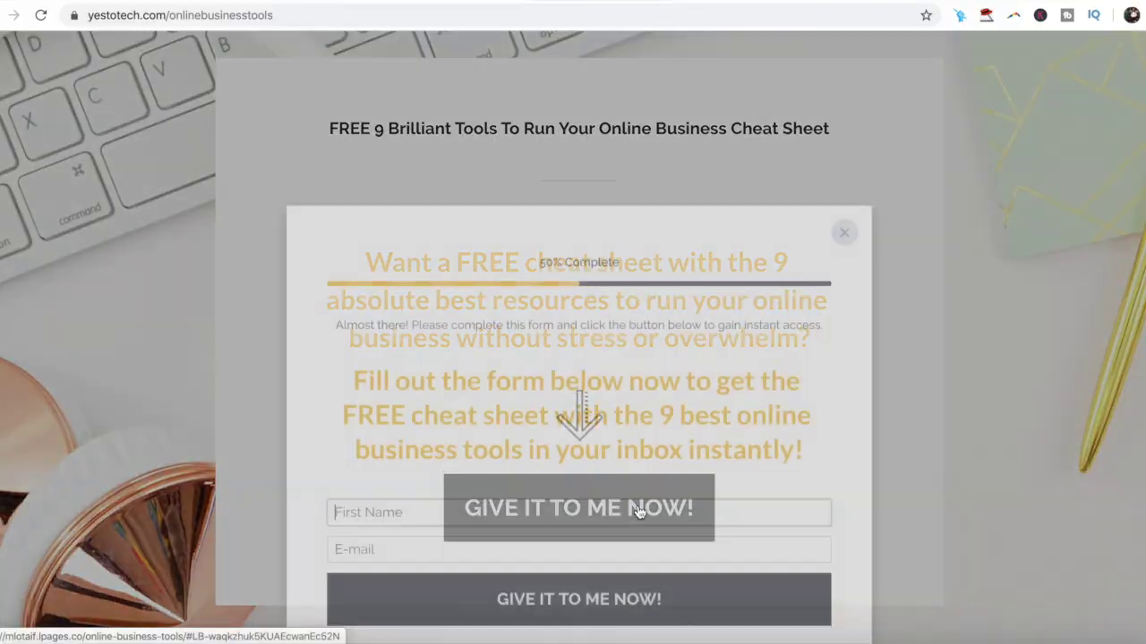
Enter a first name and start typing an e-mail address in the signup form.
{"action": "type", "text": "Marina"}
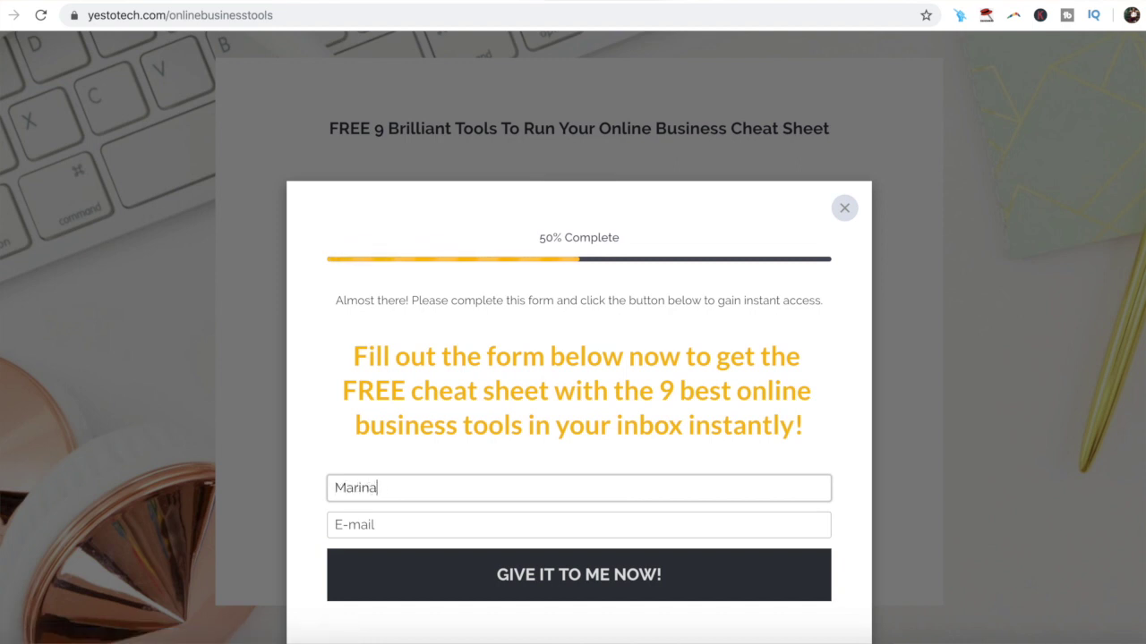
{"action": "key", "text": "Tab"}
{"action": "type", "text": "ma"}
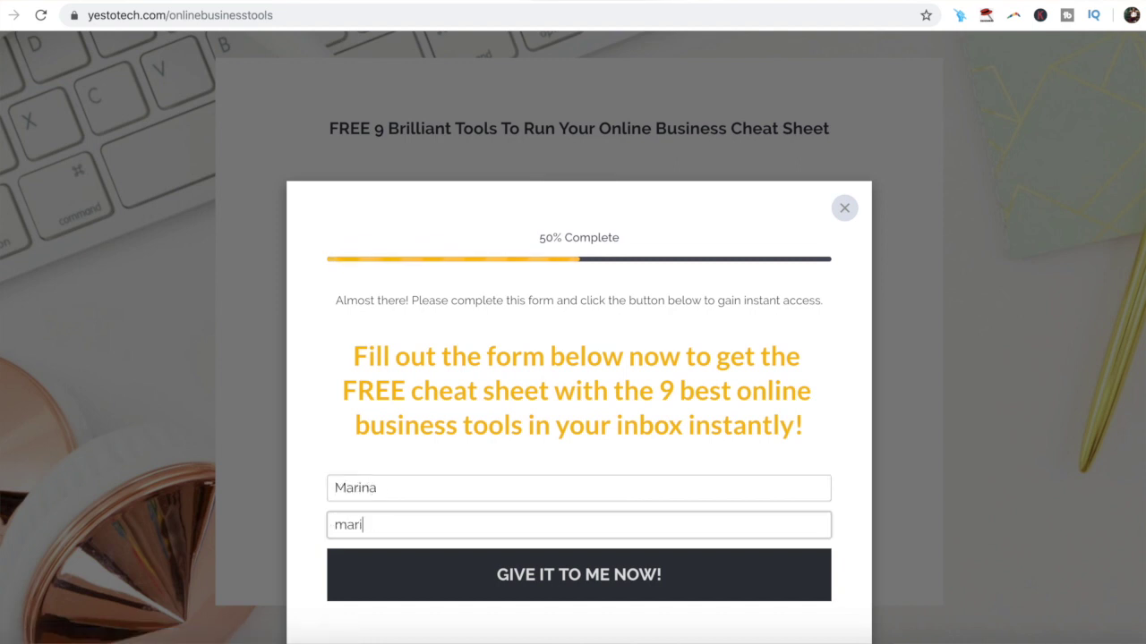